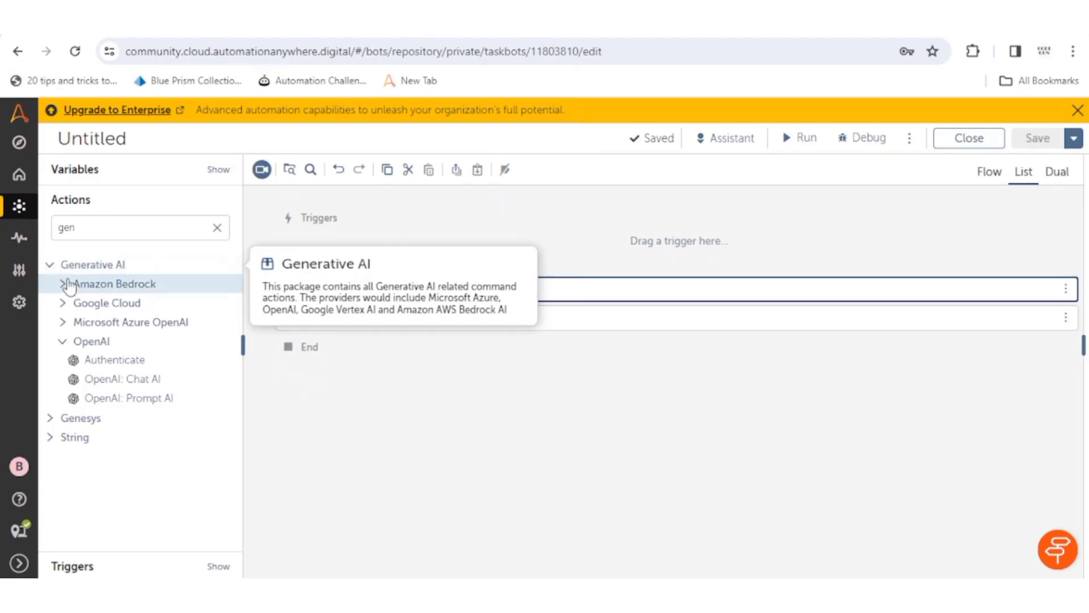
Step: Open the OpenAI Chat AI step's properties and inspect its description and API key field
left_click(62, 341)
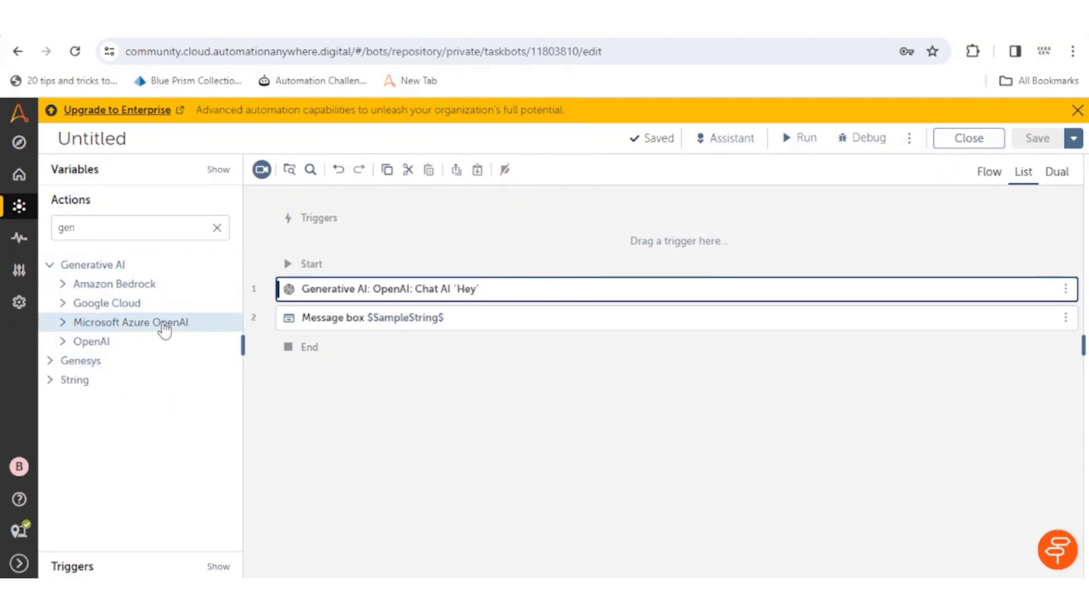
left_click(63, 341)
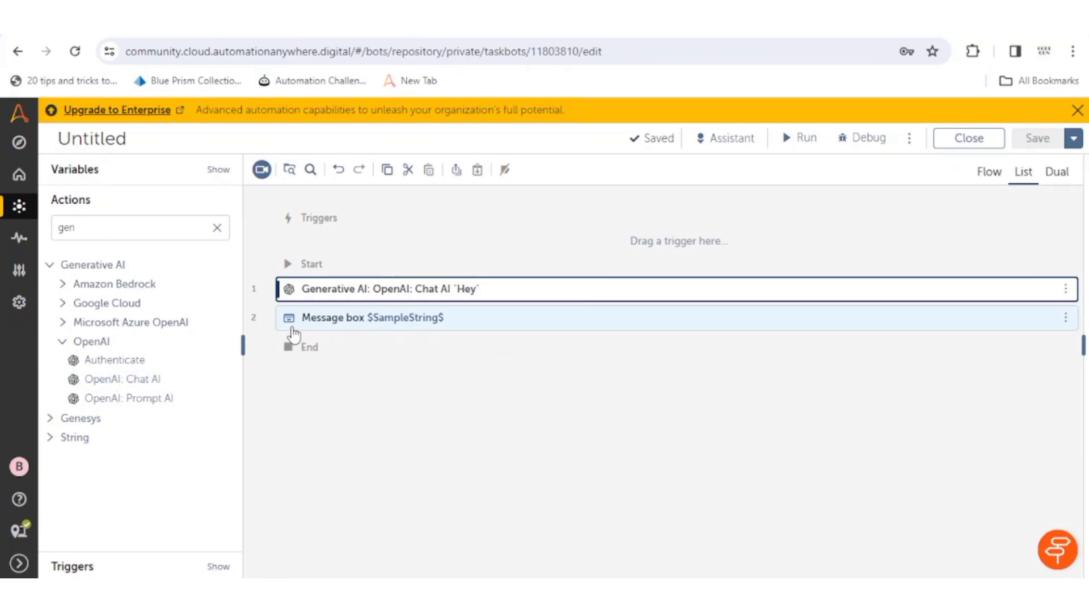
left_click(393, 290)
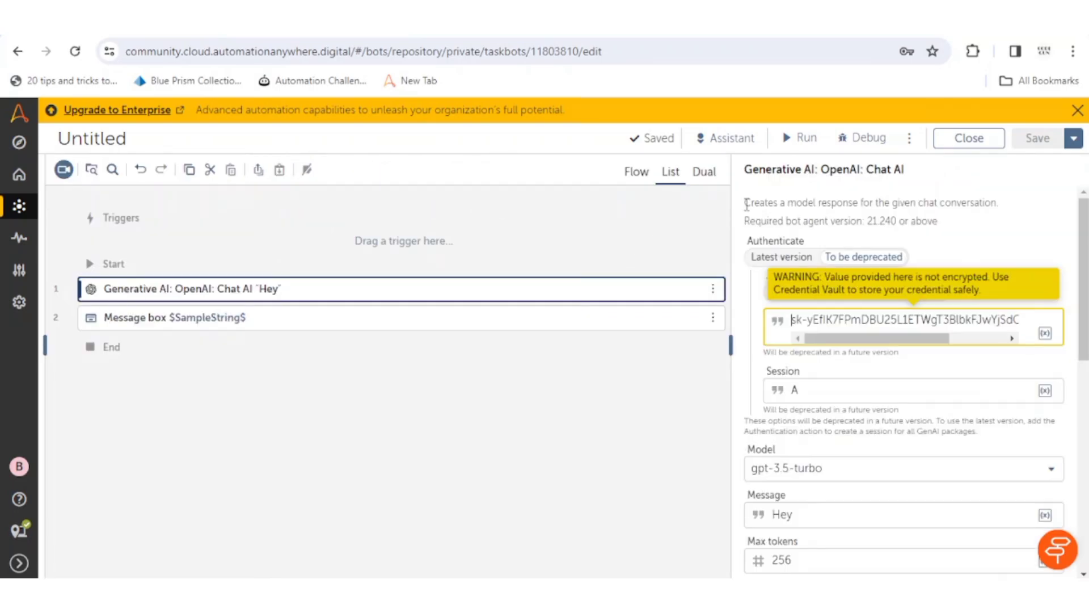
left_click_drag(746, 203, 996, 203)
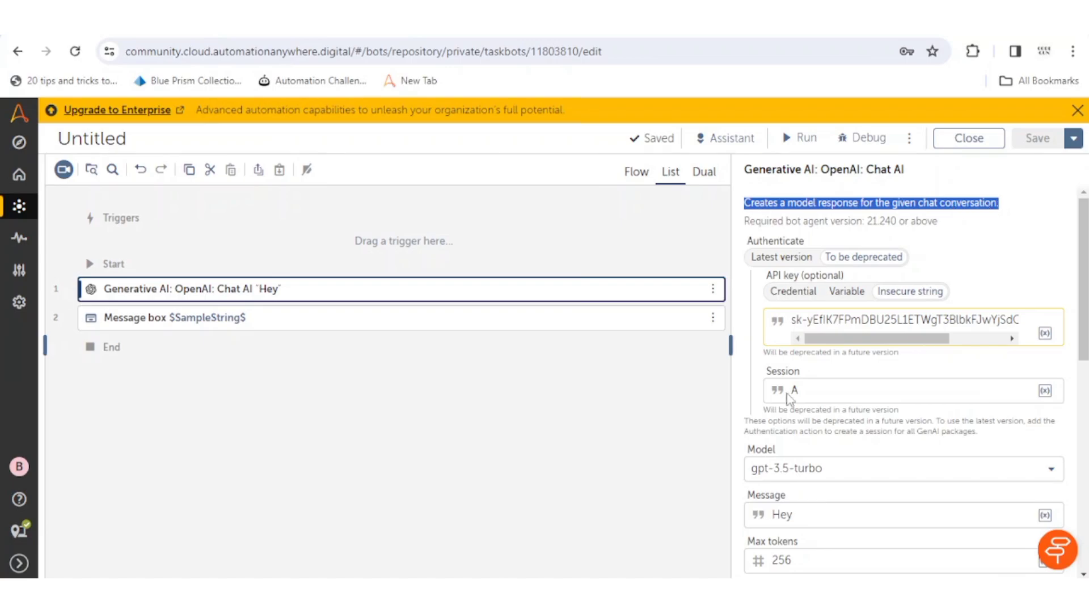
left_click(1004, 321)
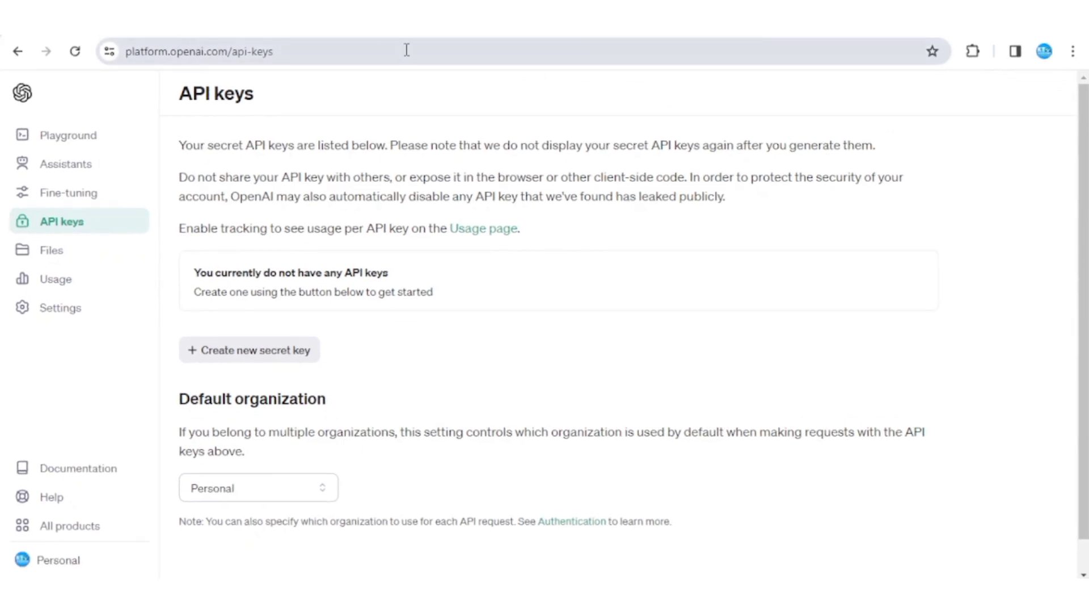
left_click(410, 45)
left_click(311, 53)
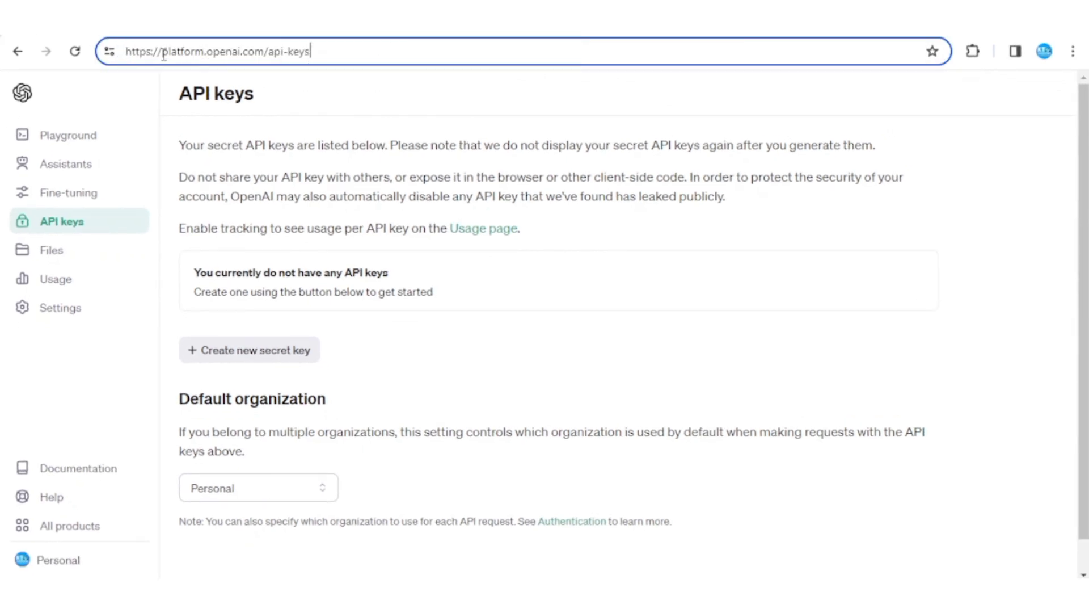
left_click_drag(162, 53, 327, 51)
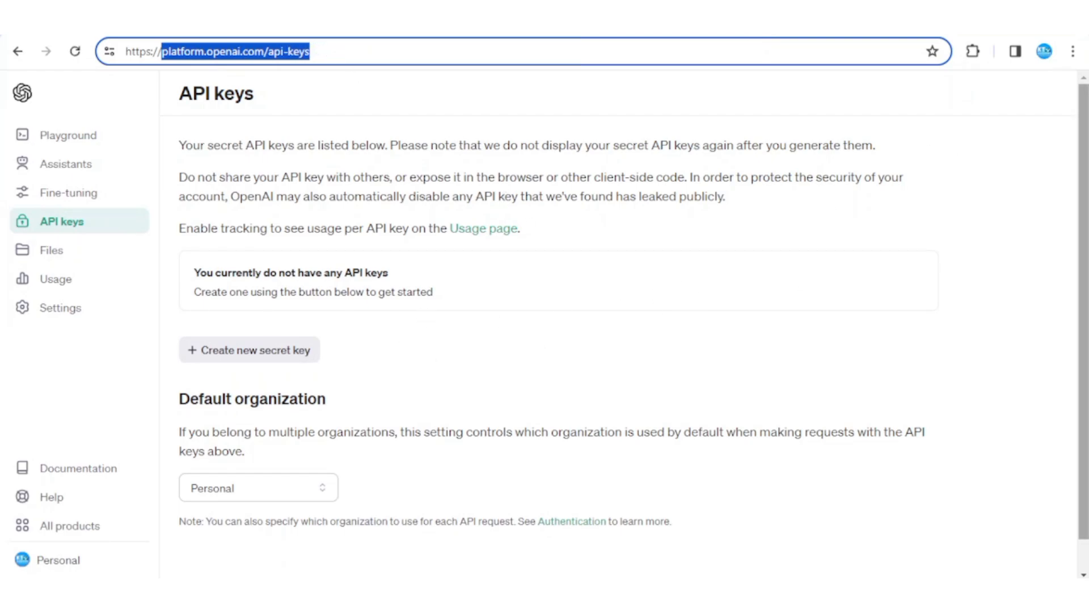
left_click(182, 323)
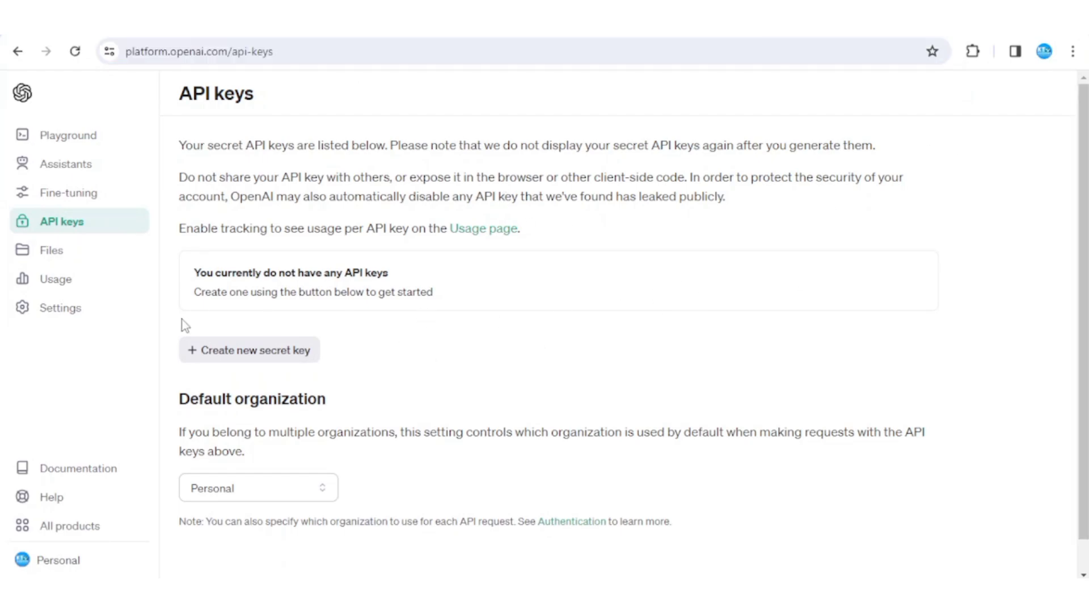
left_click(263, 356)
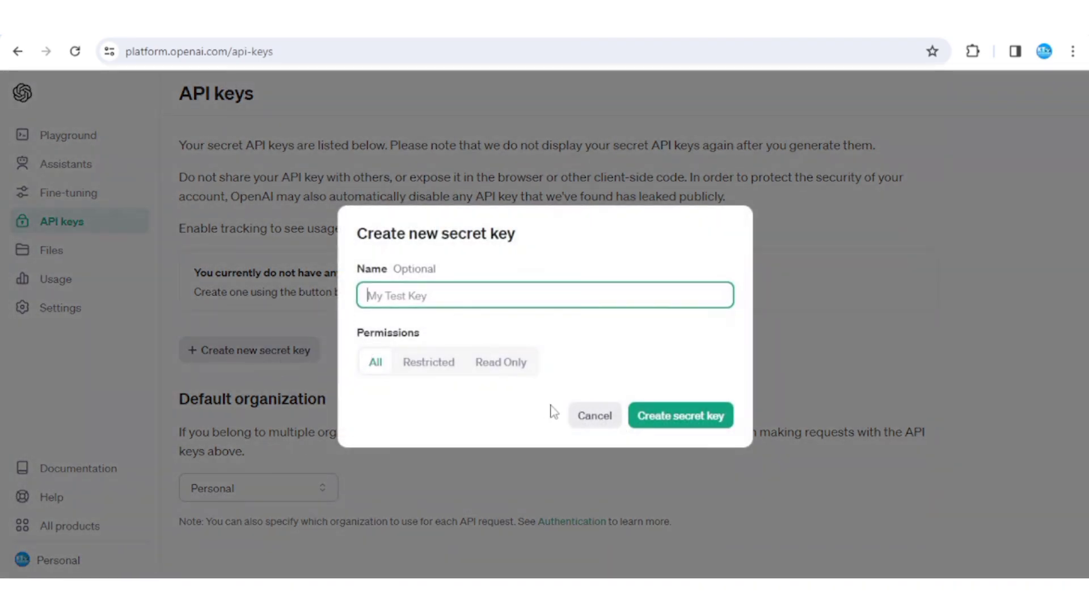
left_click(604, 420)
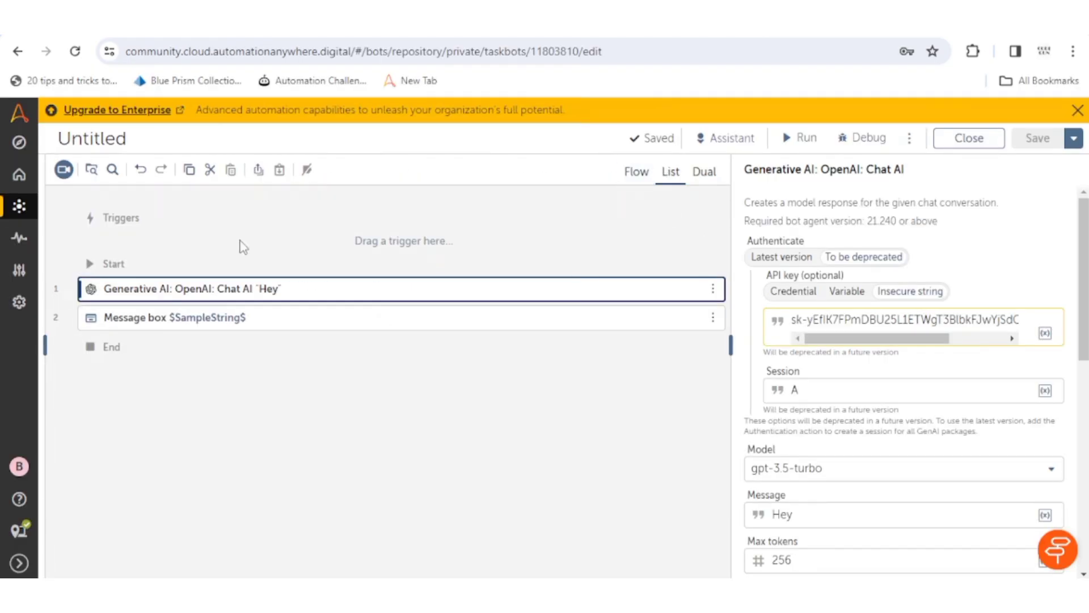
left_click_drag(851, 339, 791, 356)
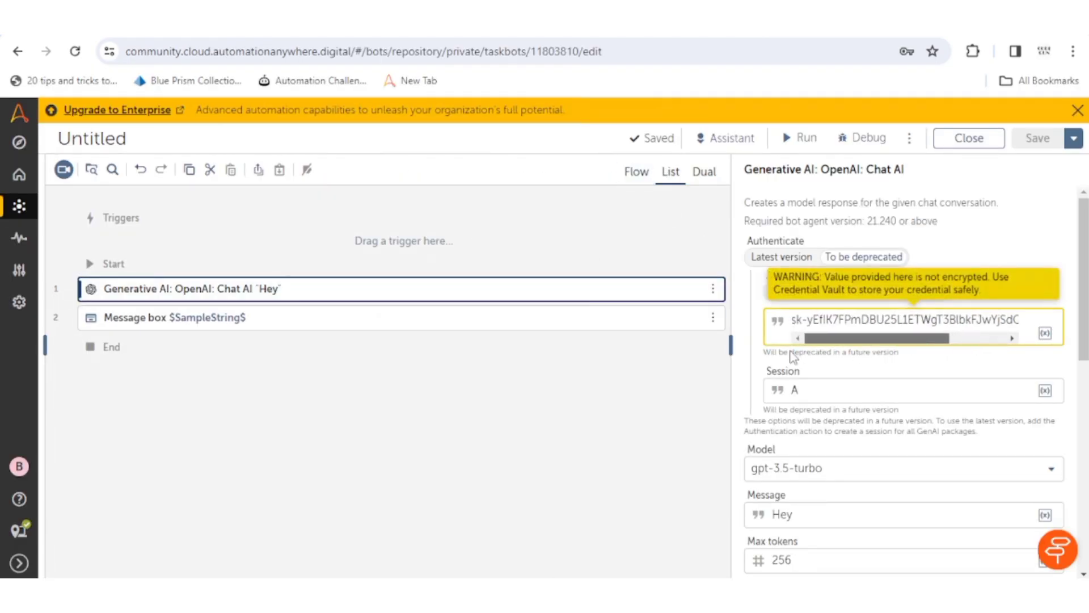
scroll(791, 357, "down", 2)
scroll(792, 358, "down", 1)
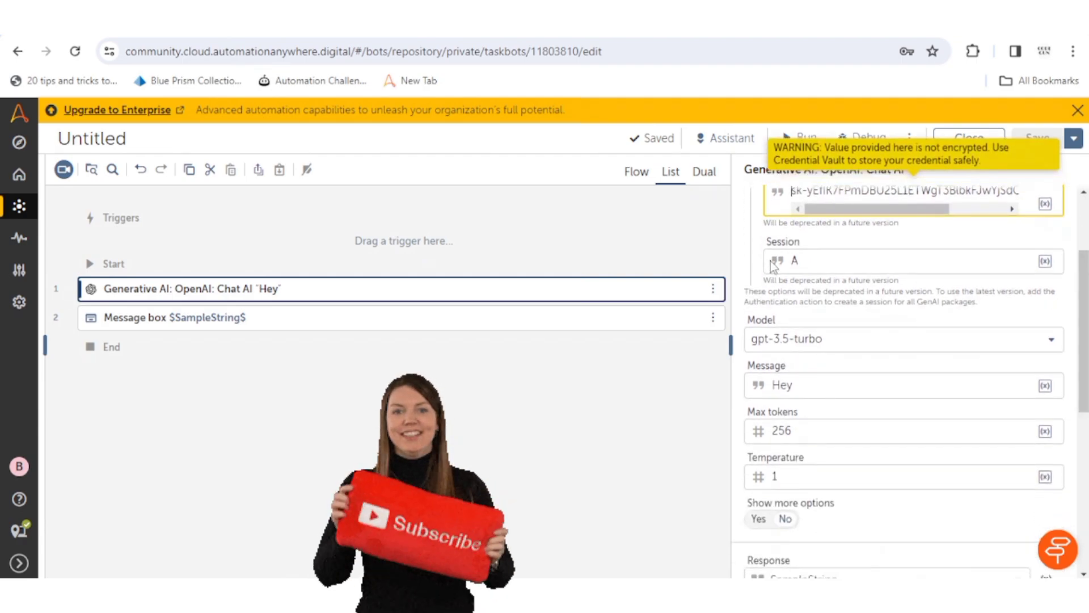
Step: Replace session name 'A' with 'Default' and keep gpt-3.5-turbo as the model
double_click(791, 261)
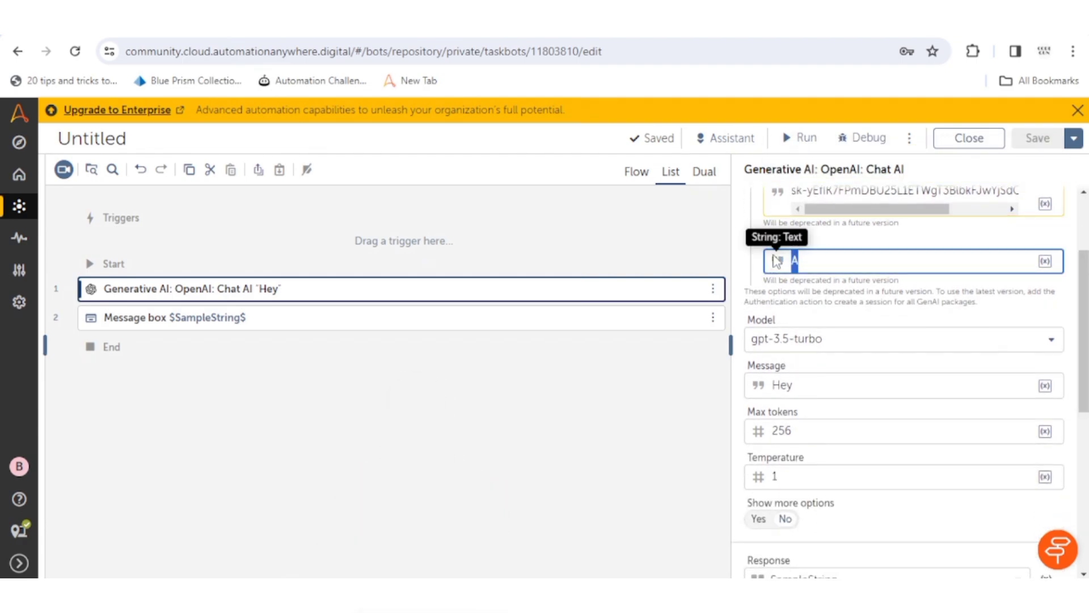
type("Default")
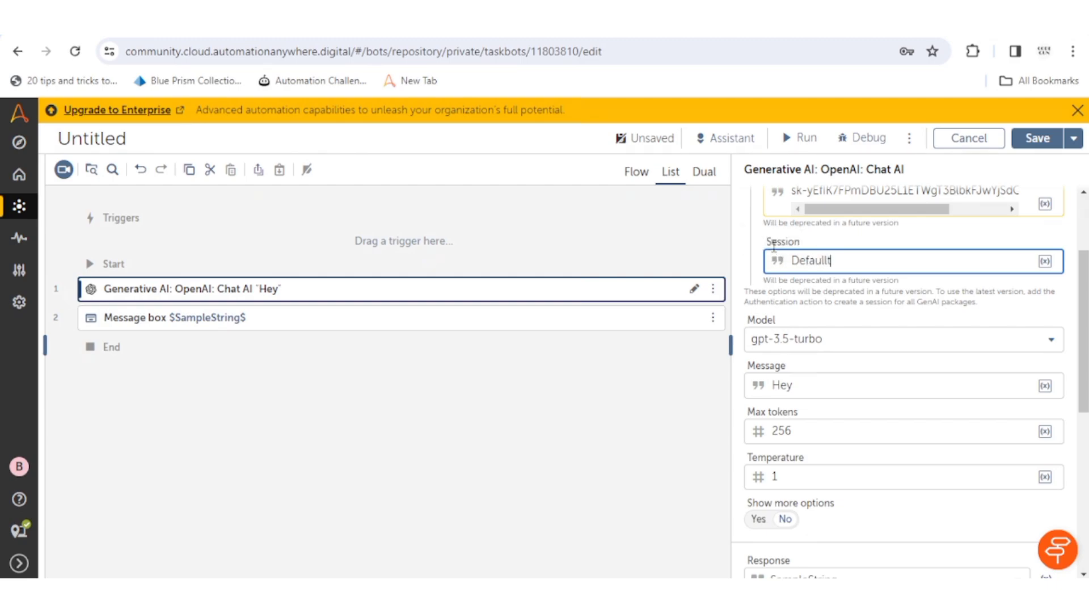
left_click(851, 343)
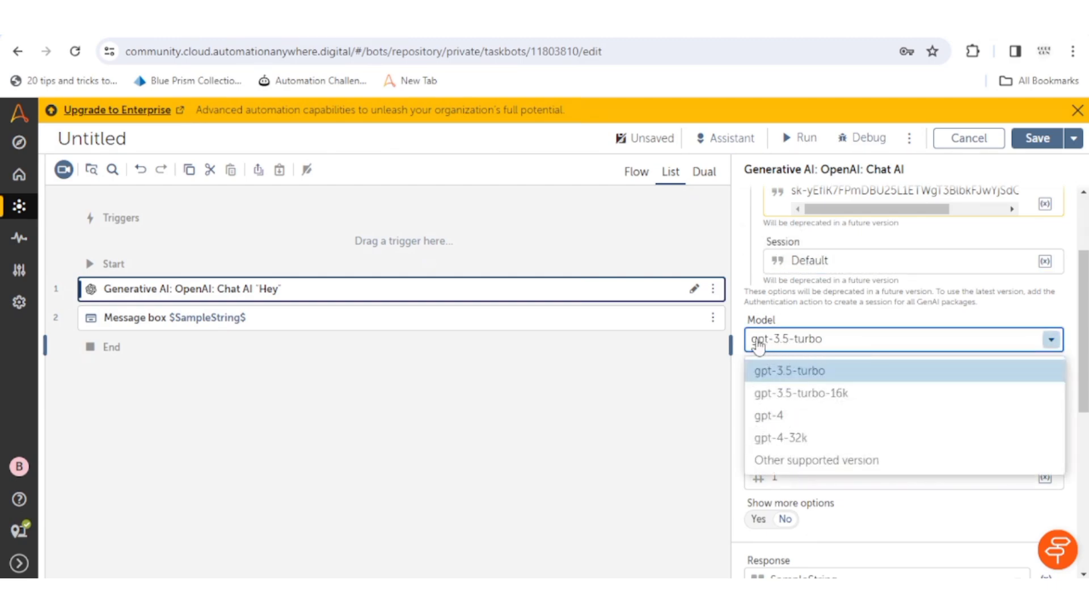
left_click(811, 375)
left_click(830, 340)
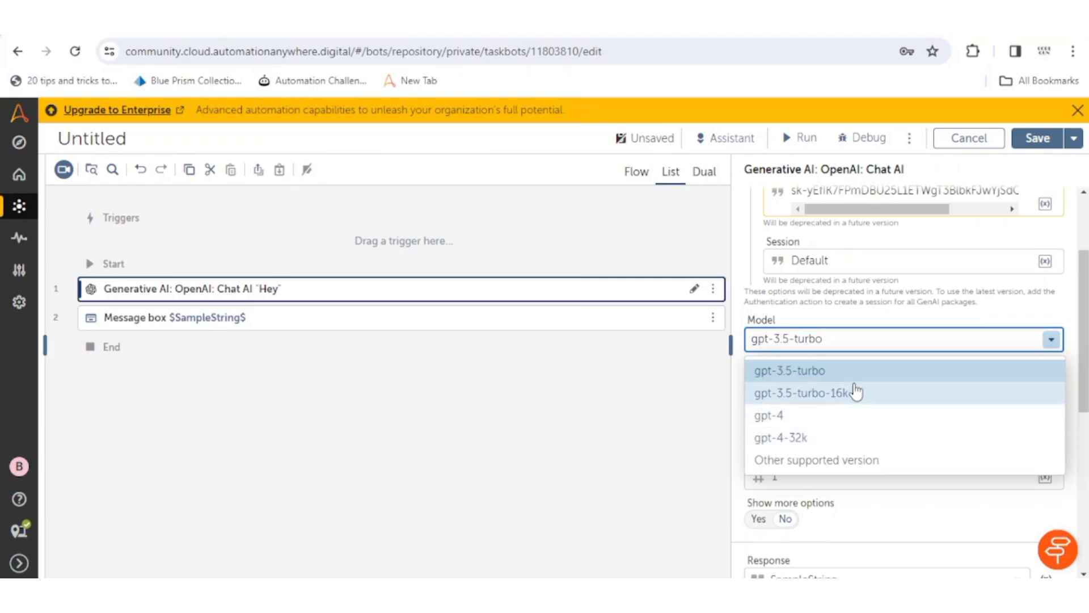
left_click(871, 347)
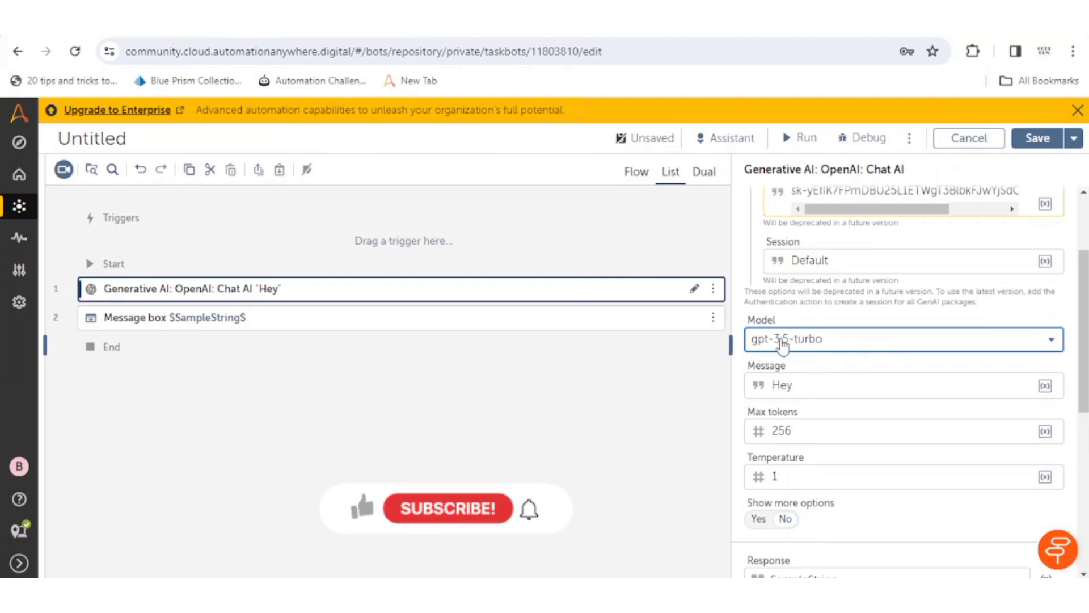
Step: Change the message 'Hey' to 'What is RPA' and check the 256 max tokens value
double_click(799, 385)
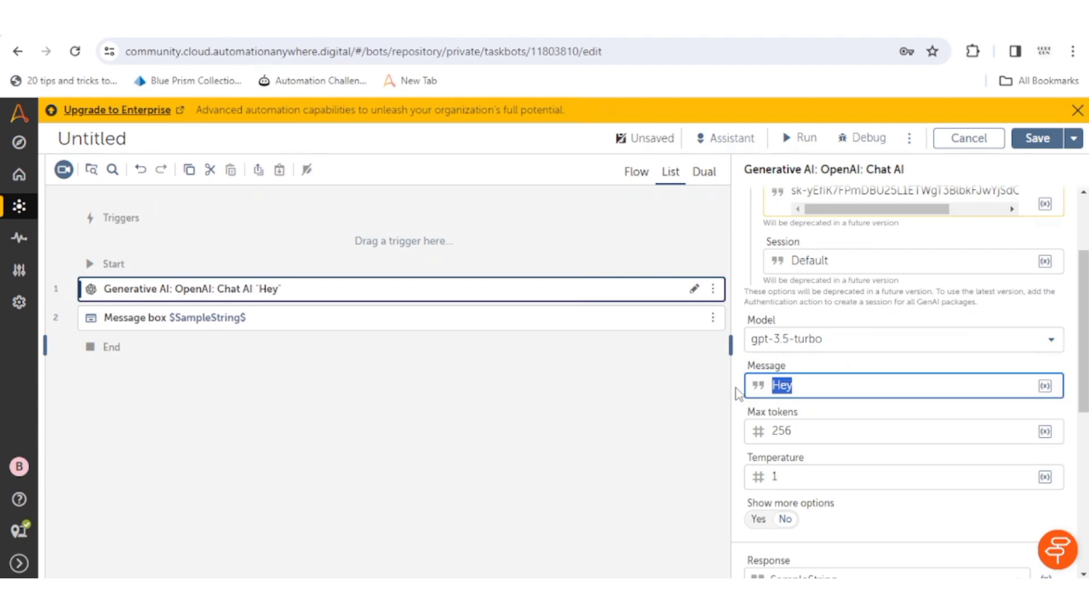
type("What is RPA")
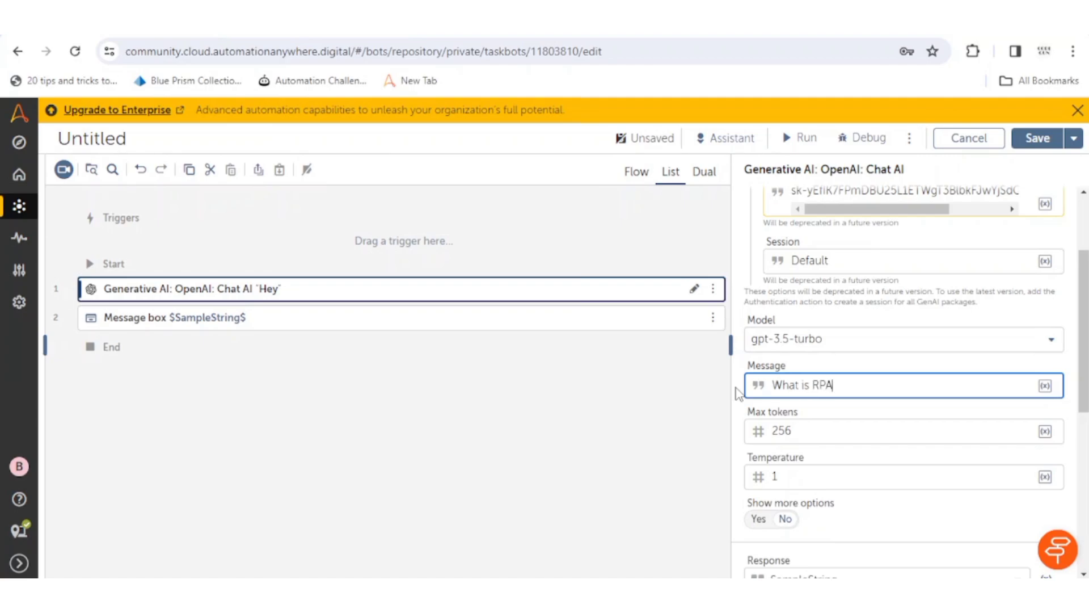
double_click(825, 426)
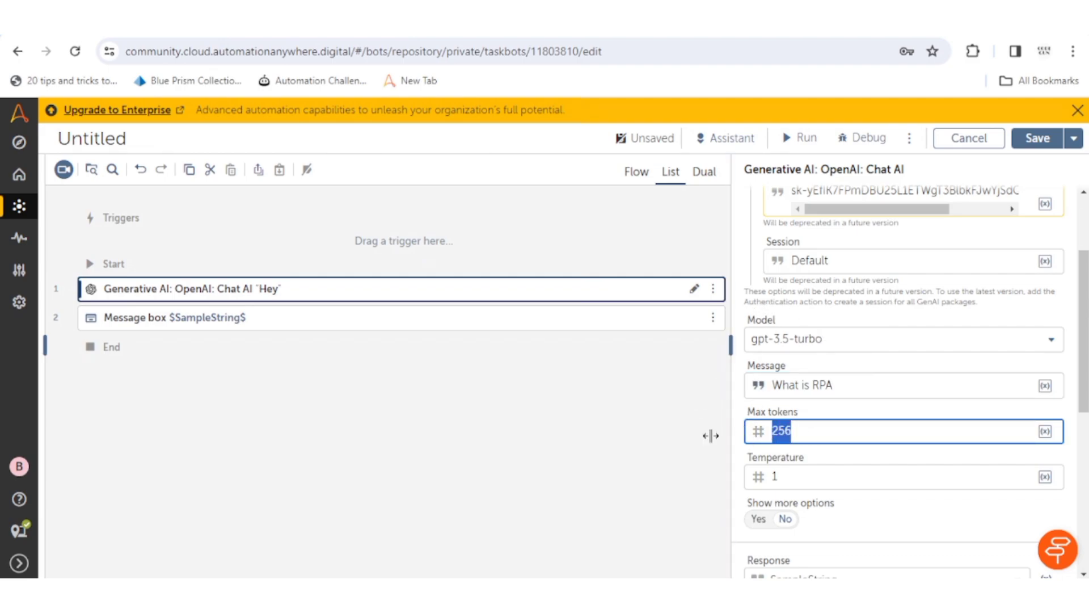
left_click(814, 430)
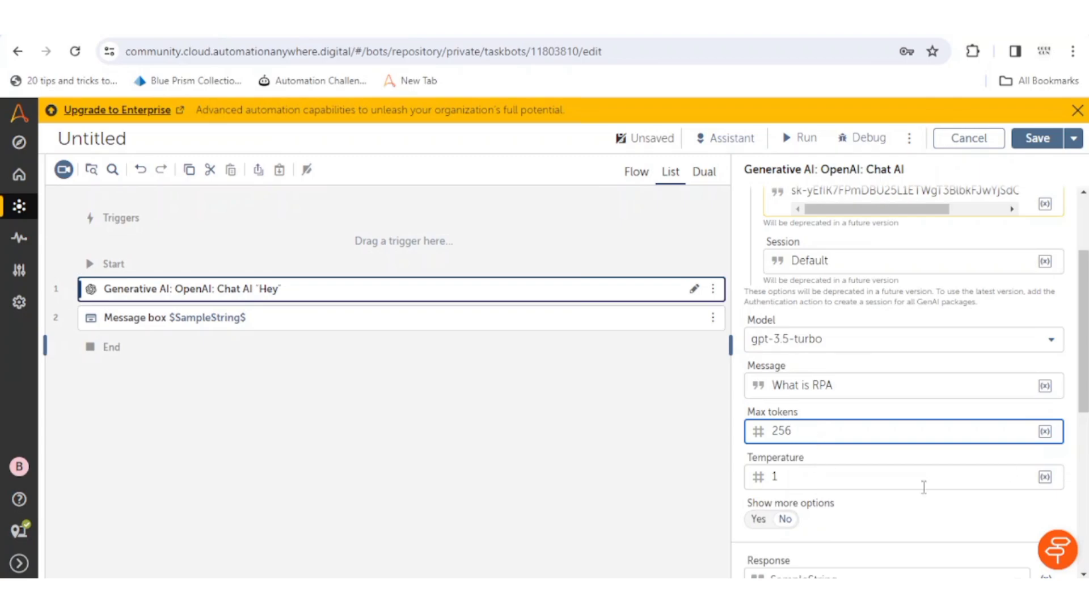
double_click(782, 430)
scroll(902, 383, "down", 3)
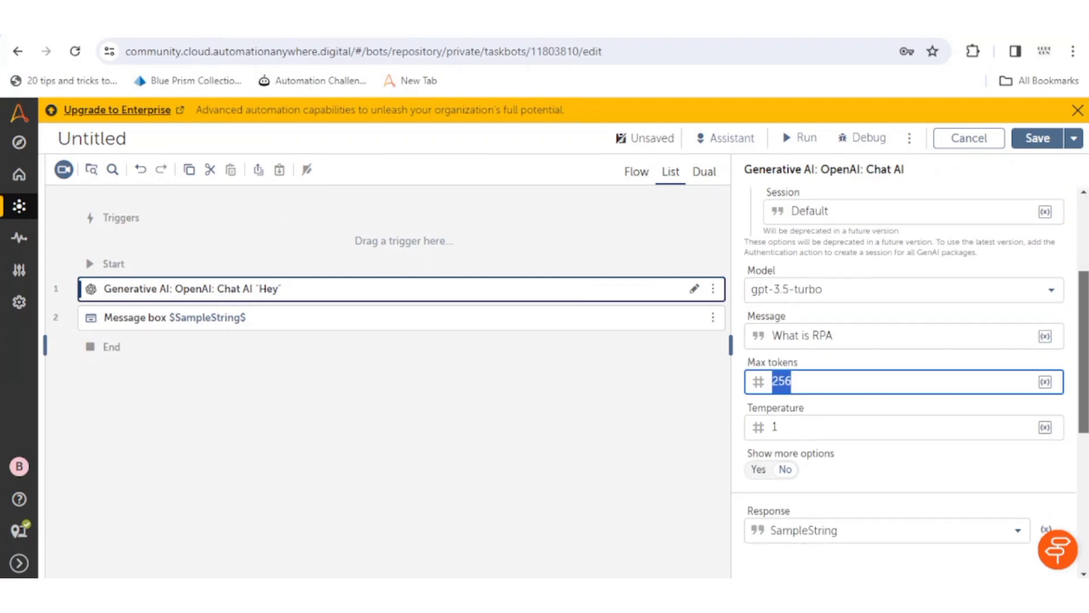
scroll(851, 323, "up", 1)
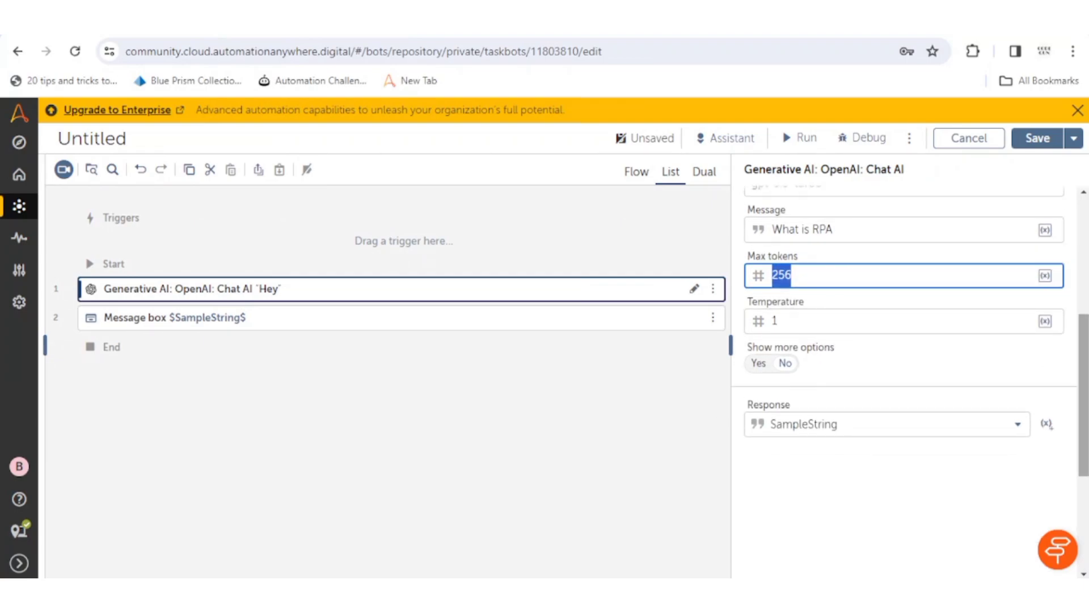
Step: Review temperature 1 and the optional Top P and penalty settings
double_click(774, 320)
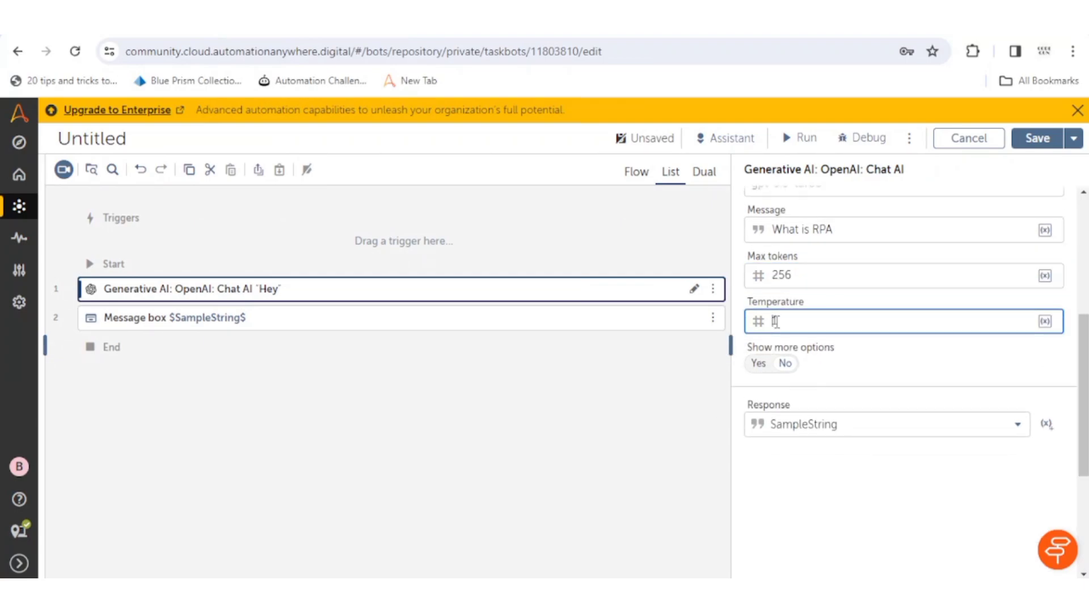
left_click(758, 363)
left_click(758, 363)
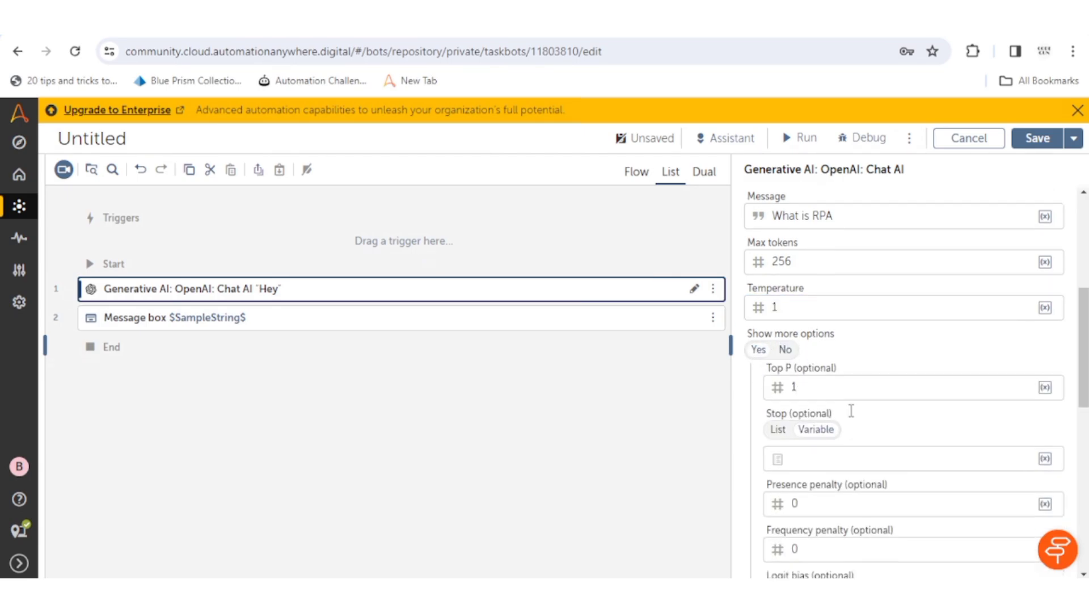
scroll(850, 409, "down", 2)
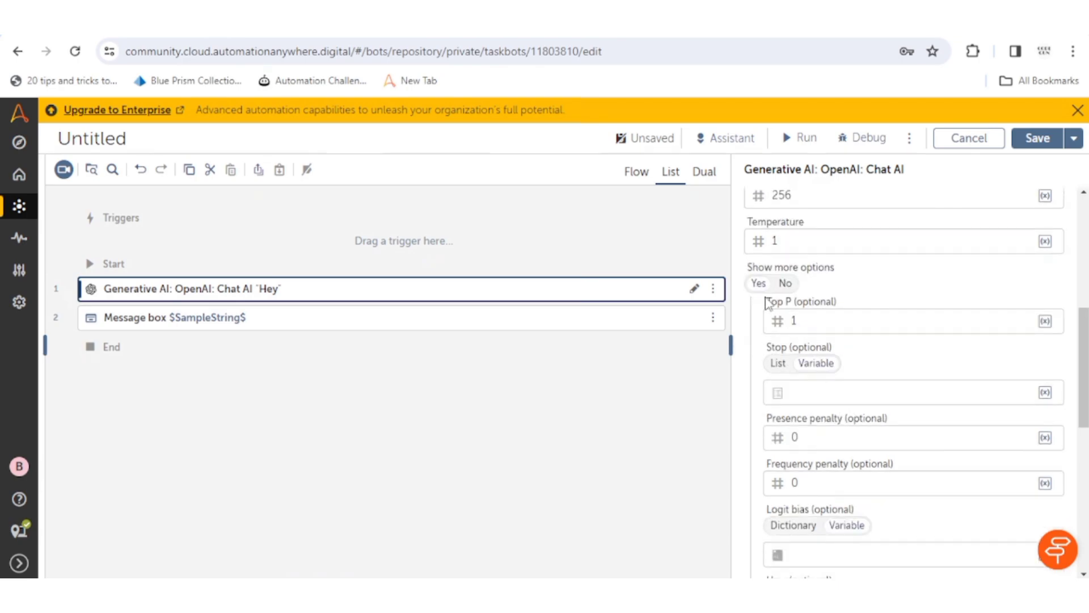
scroll(859, 436, "down", 3)
left_click(857, 438)
Step: Keep SampleString as the variable that stores the AI response
double_click(768, 324)
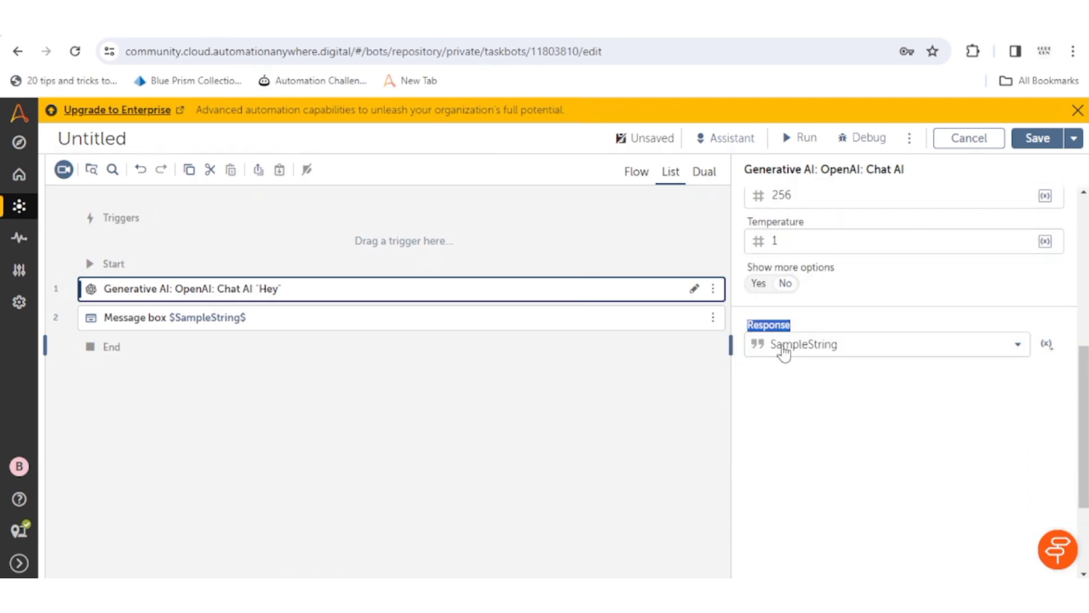
left_click(1017, 343)
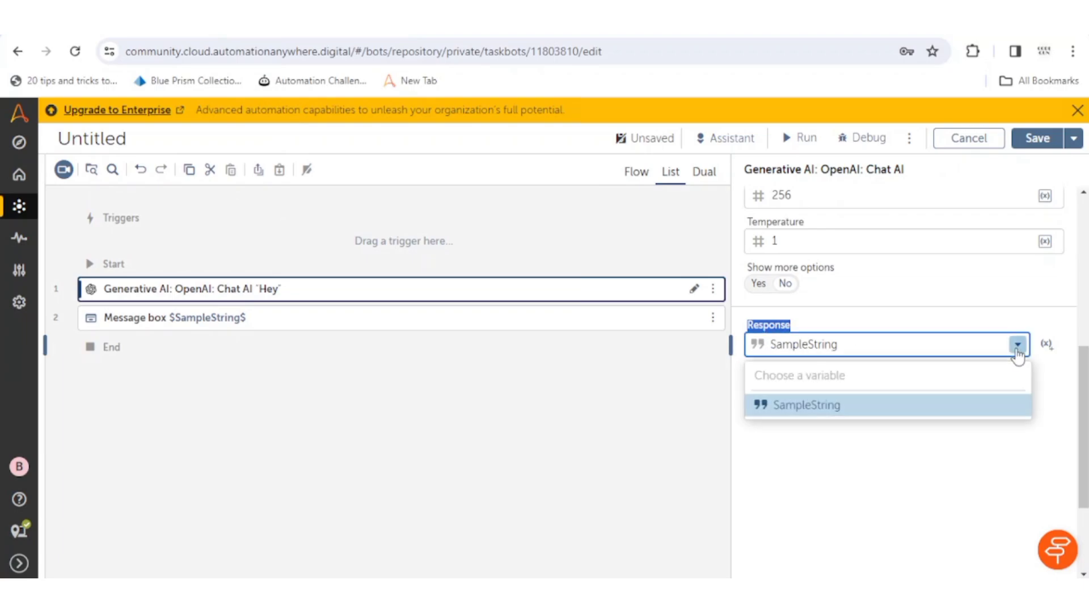
left_click(965, 348)
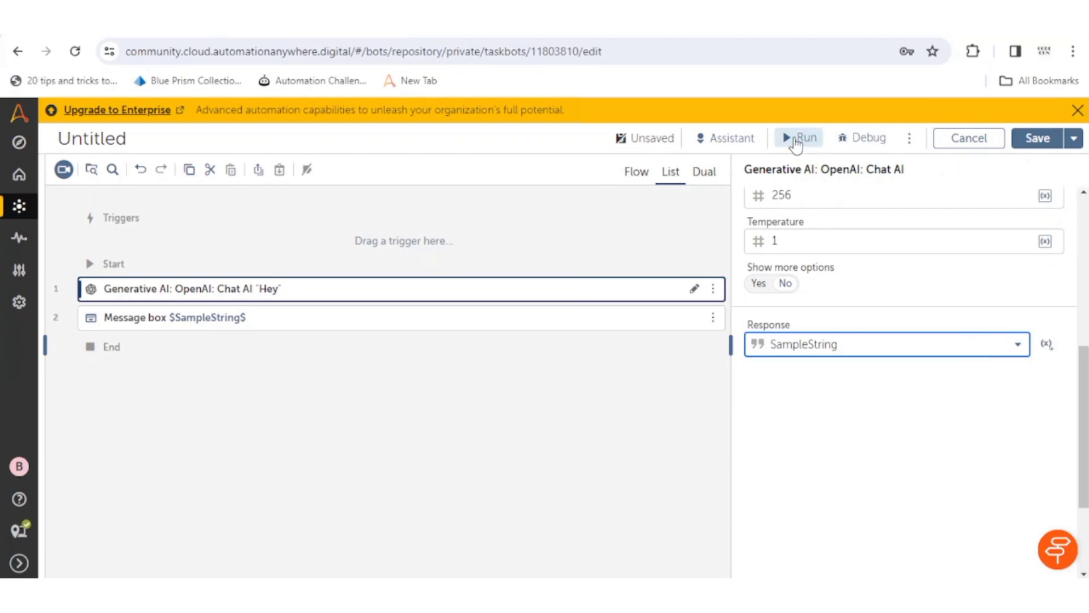
Step: Run the bot and bring its message box to the front
left_click(229, 323)
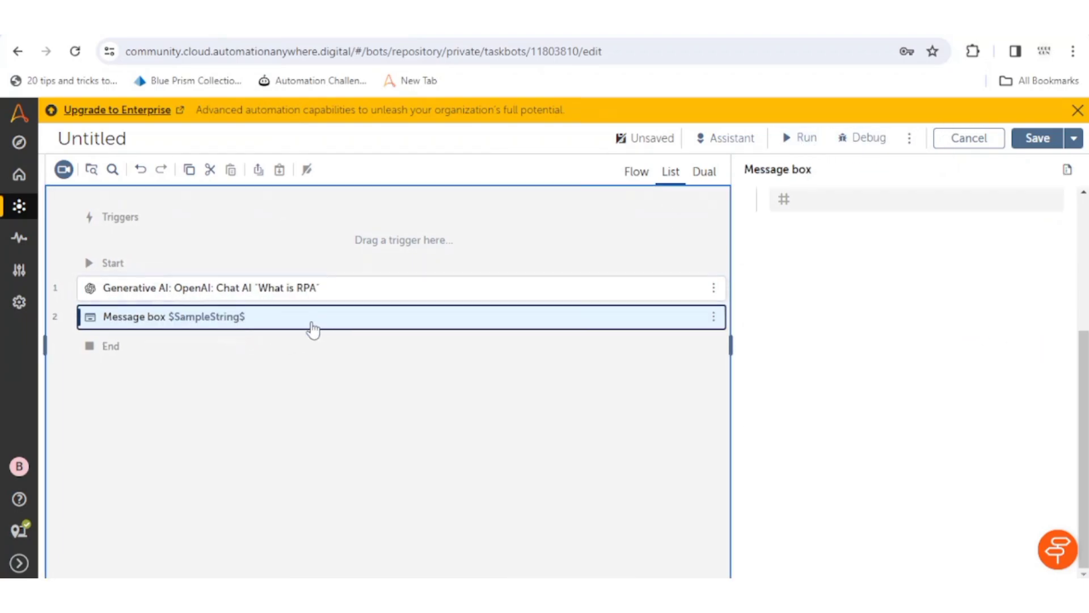
left_click(798, 137)
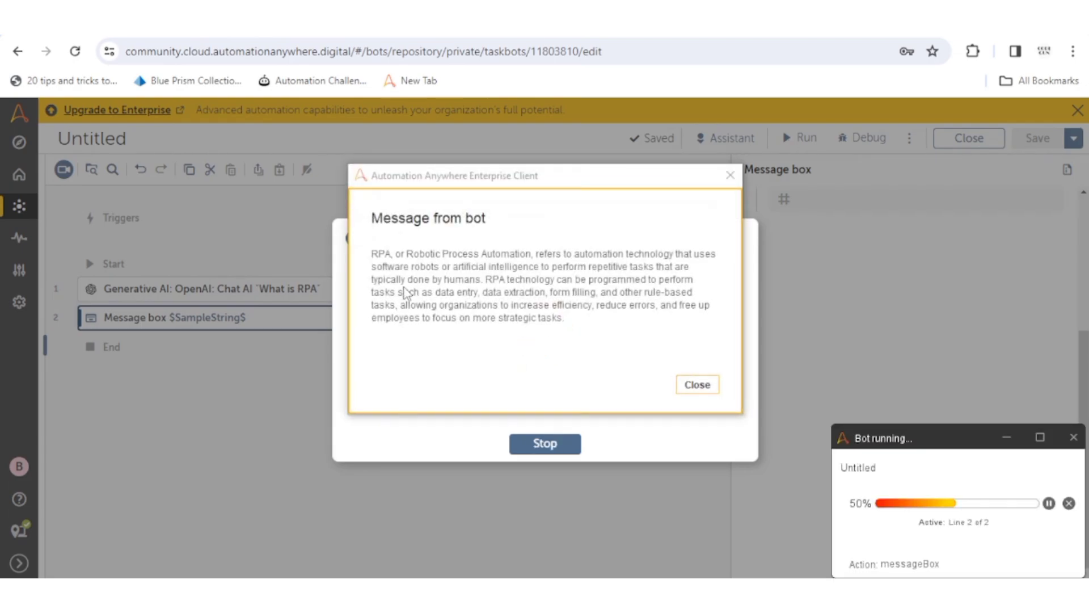
left_click(379, 260)
Step: Highlight the AI's RPA answer, close the message, and reselect the Chat AI step
left_click_drag(485, 271, 485, 315)
left_click(596, 320)
left_click_drag(371, 252, 605, 332)
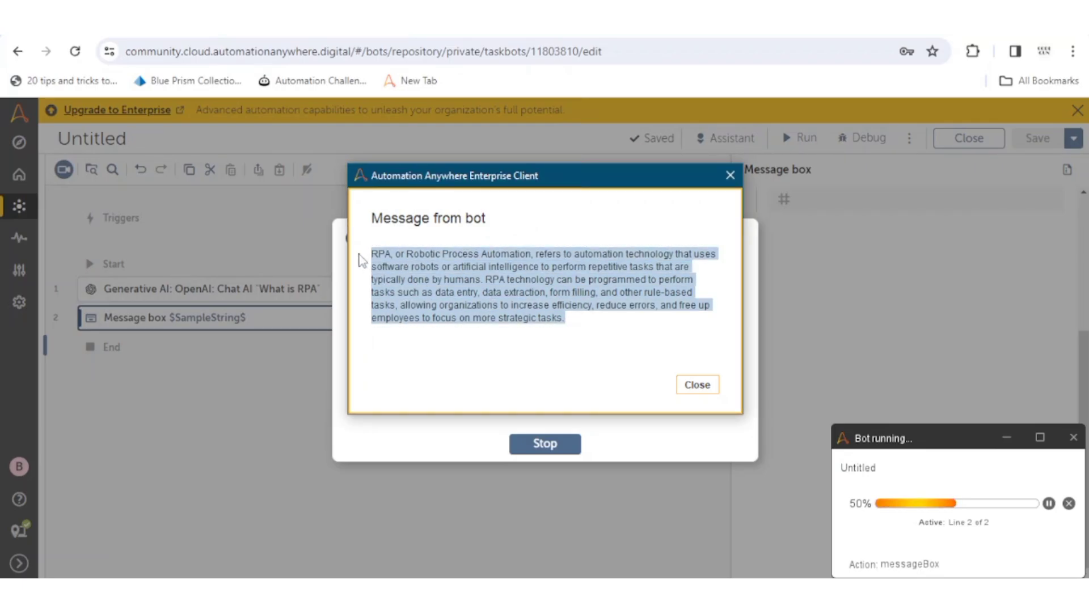
left_click(697, 384)
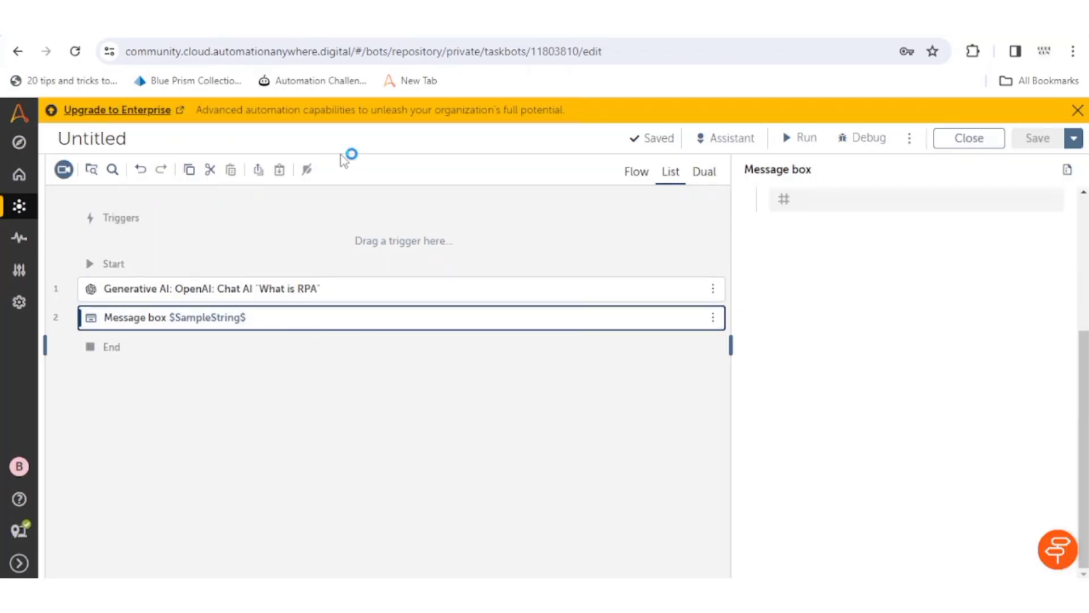
left_click(234, 288)
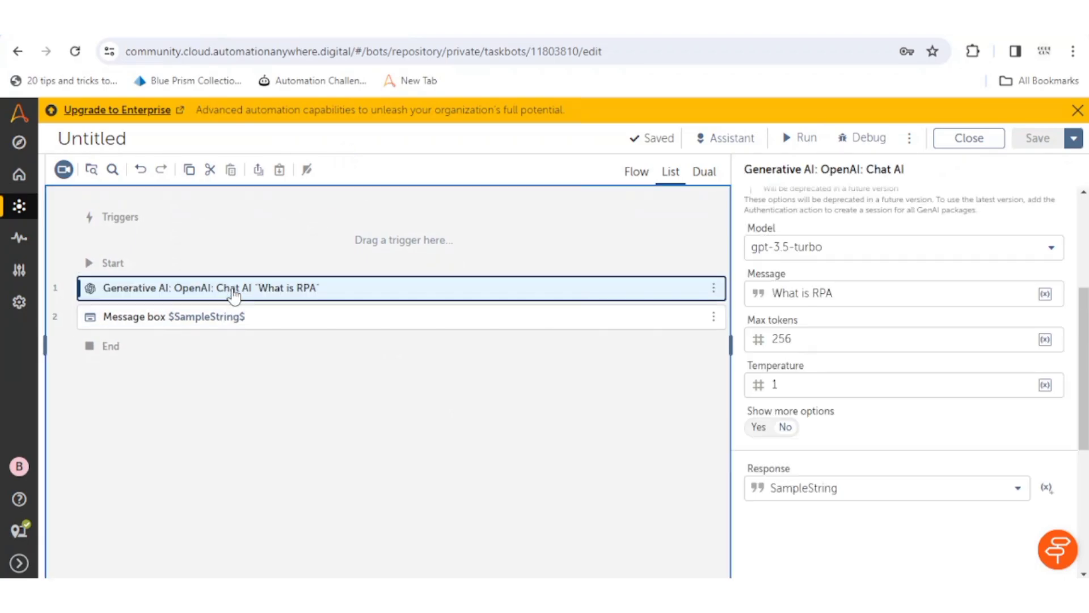